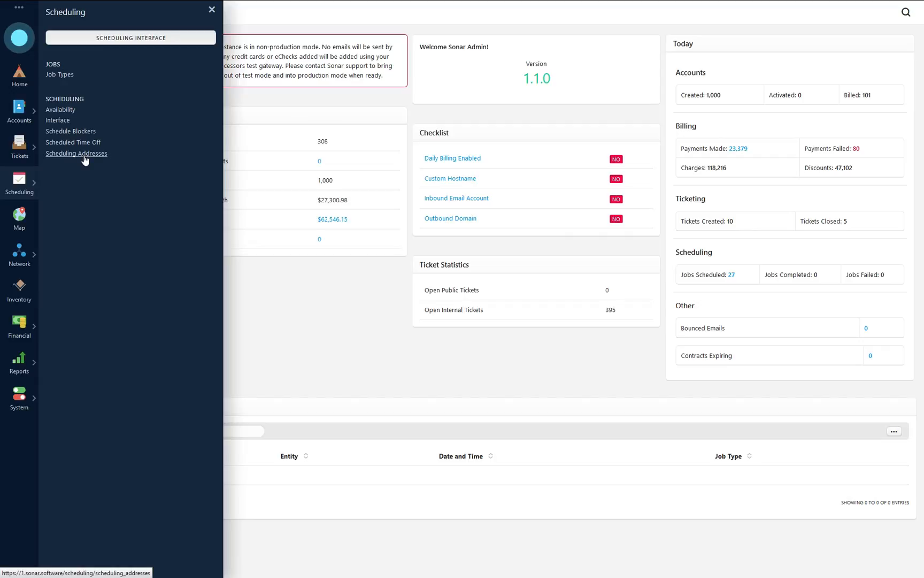
Step: Open the Scheduling Addresses list showing the Office and Office 2 entries
left_click(84, 158)
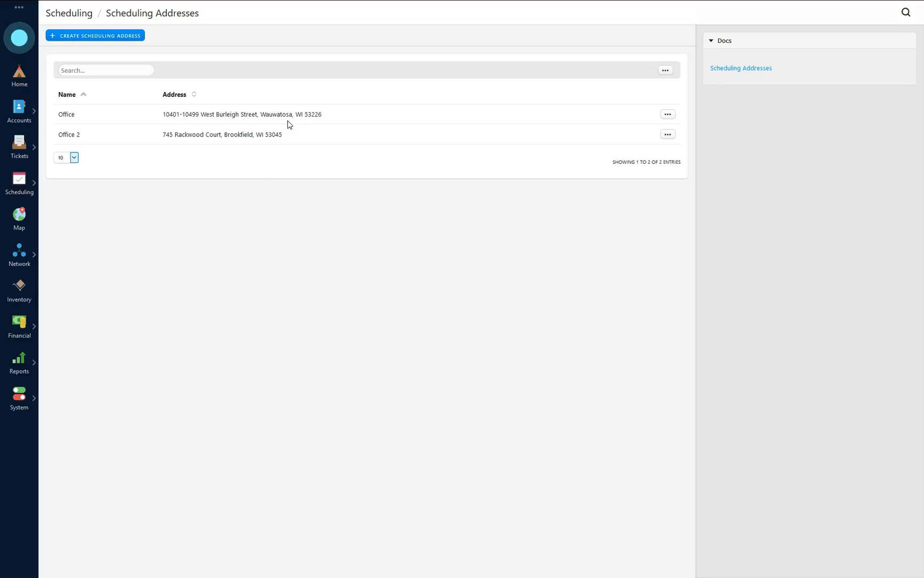
left_click(667, 113)
left_click(656, 123)
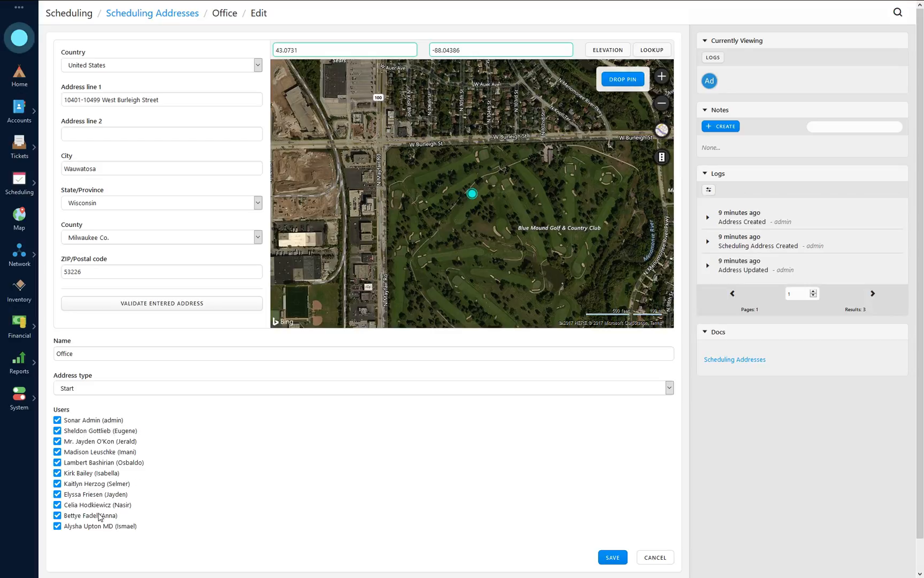
left_click(91, 386)
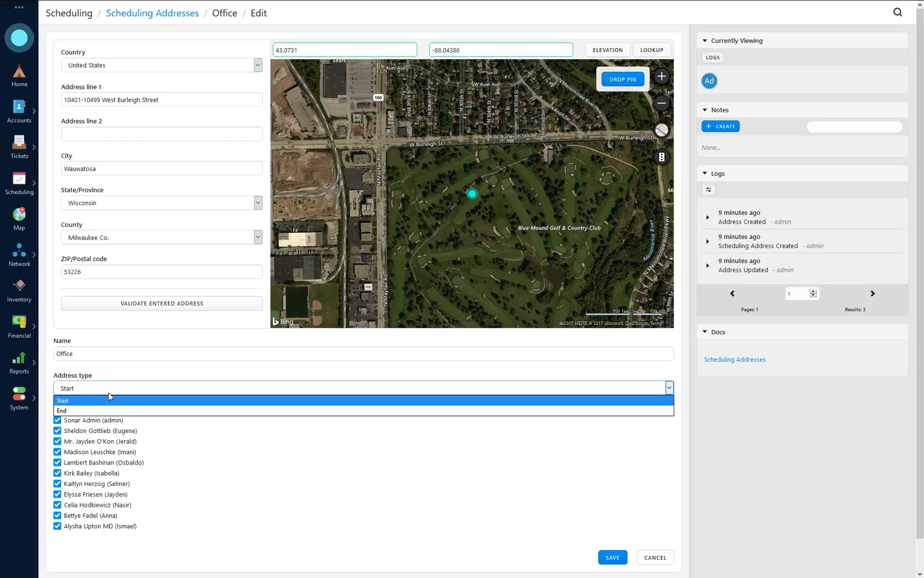
left_click(77, 401)
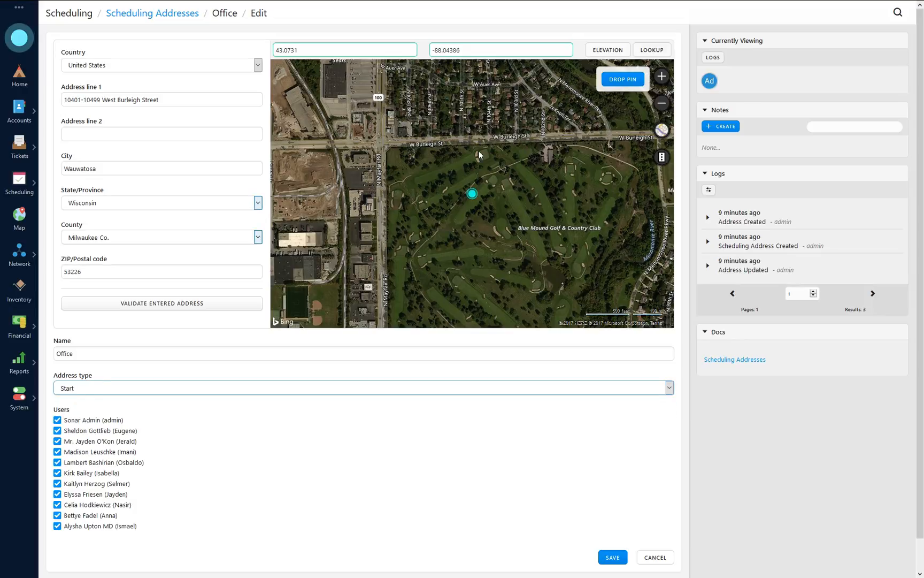
left_click(170, 21)
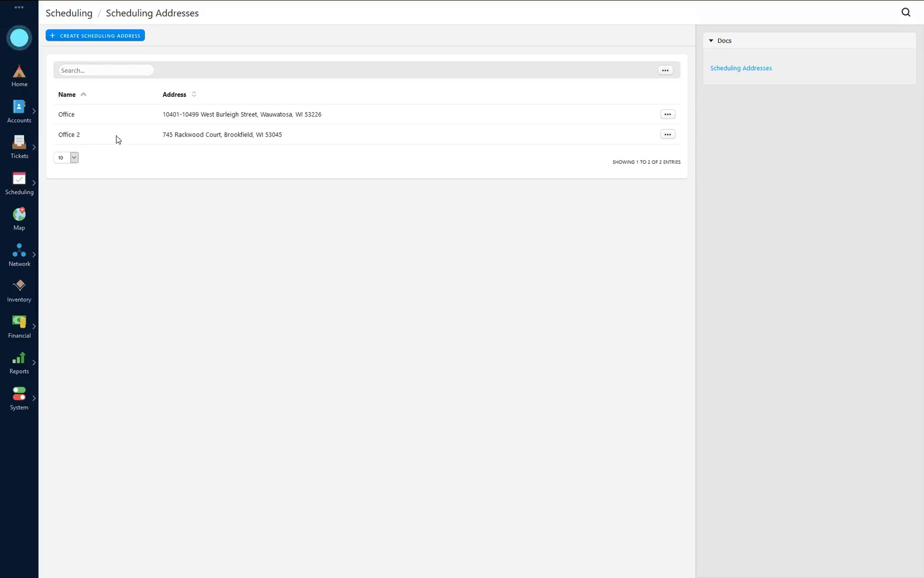
Step: Review the Office 2 End address, then view the Feb 06, 2017 technician timeline
left_click(668, 134)
left_click(653, 143)
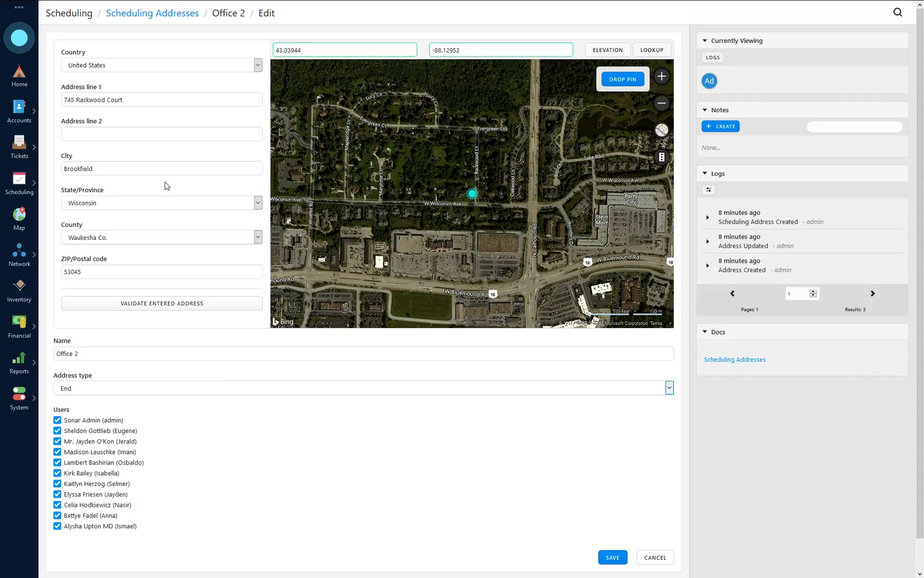
left_click(19, 182)
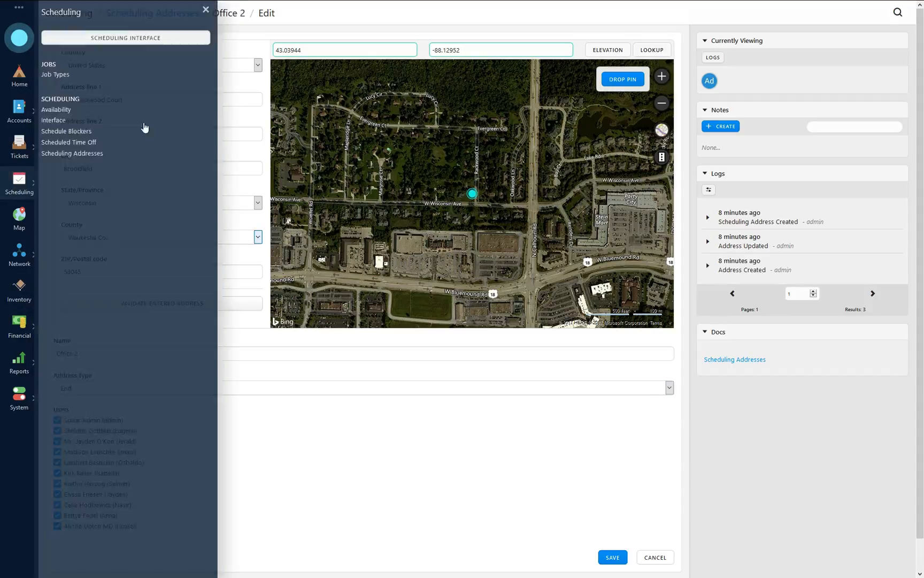
left_click(142, 39)
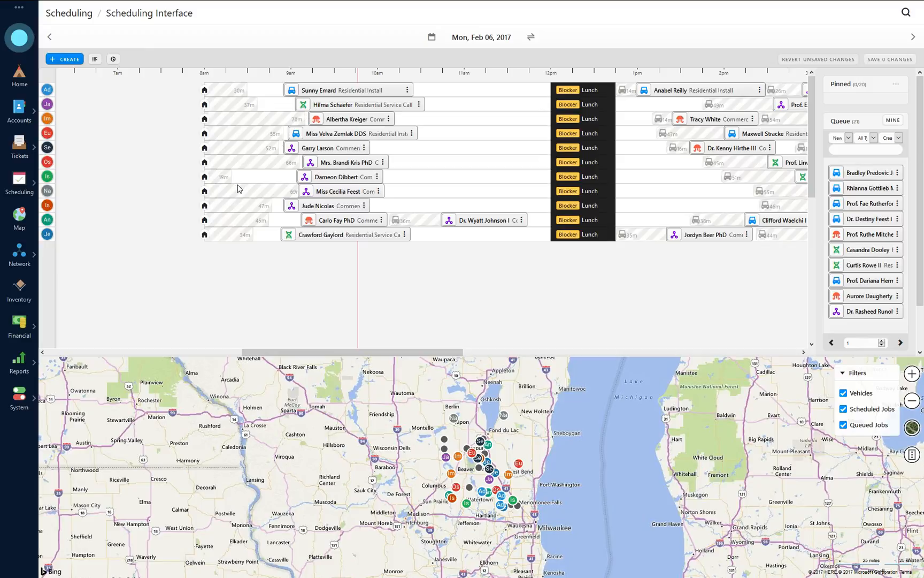
mouse_move(326, 108)
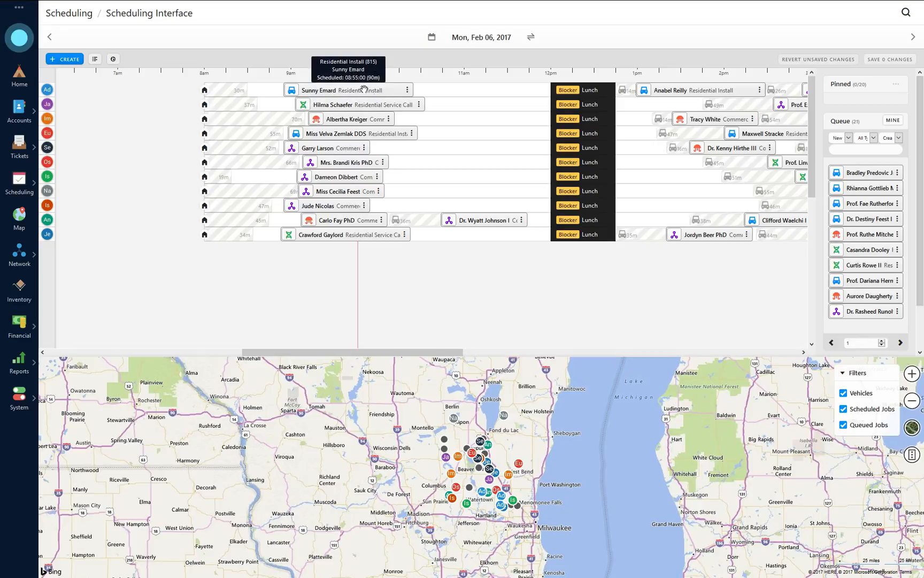
scroll(681, 191, "right", 3)
scroll(682, 190, "right", 10)
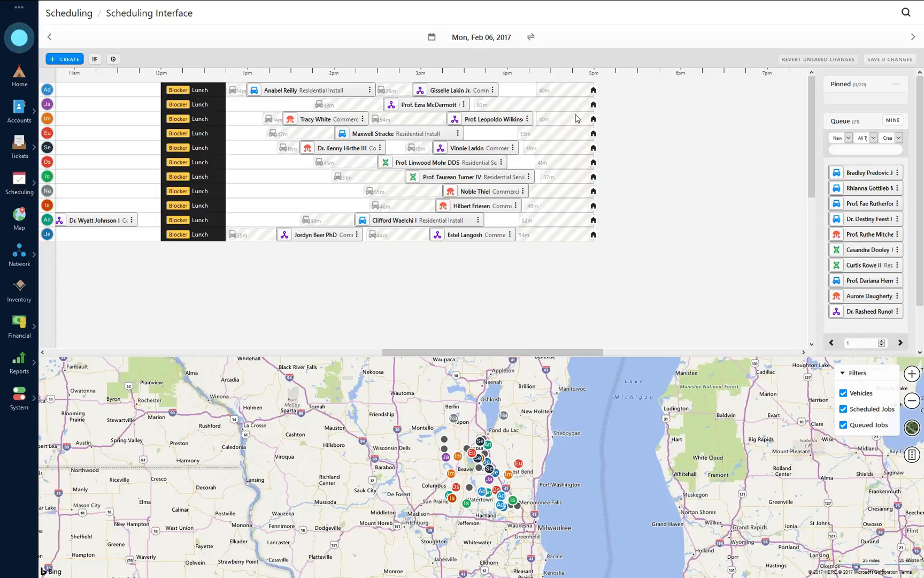
scroll(448, 223, "left", 10)
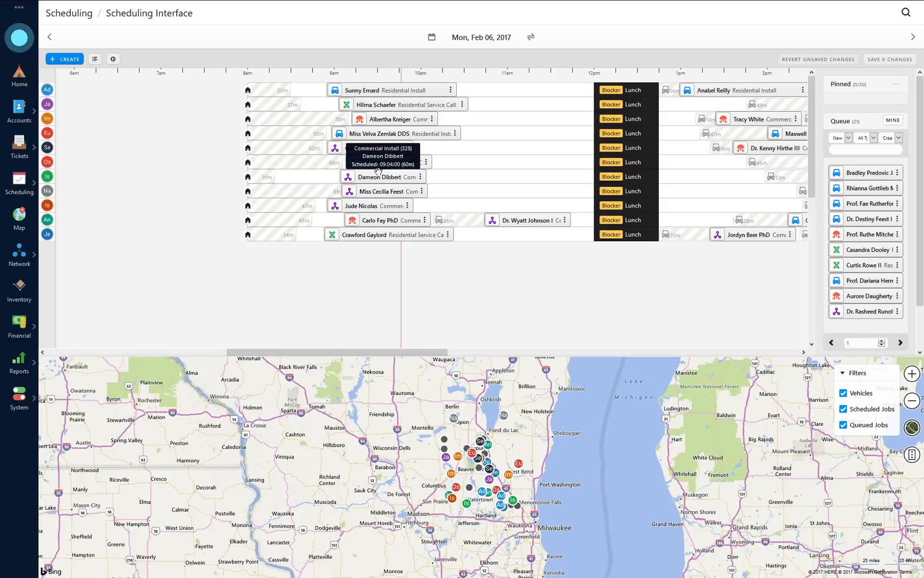
scroll(482, 171, "right", 2)
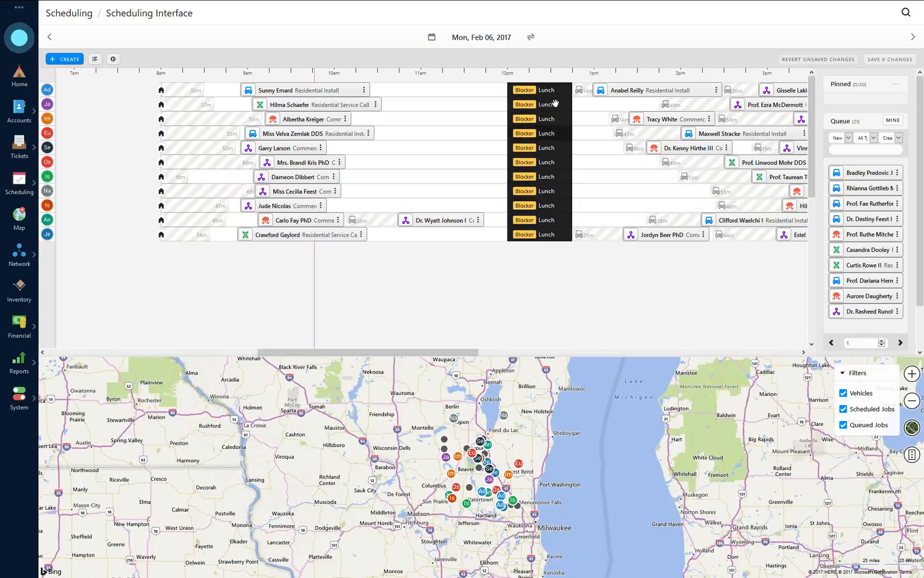
Step: Open the Lunch blocker's settings: Mondays 12:00–12:45, every 1 week, all users
left_click(26, 191)
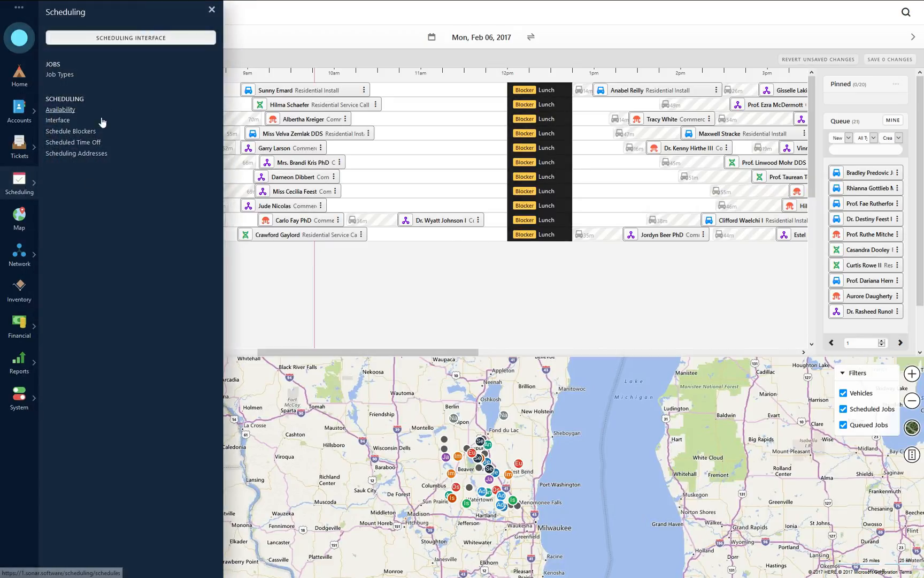
left_click(84, 133)
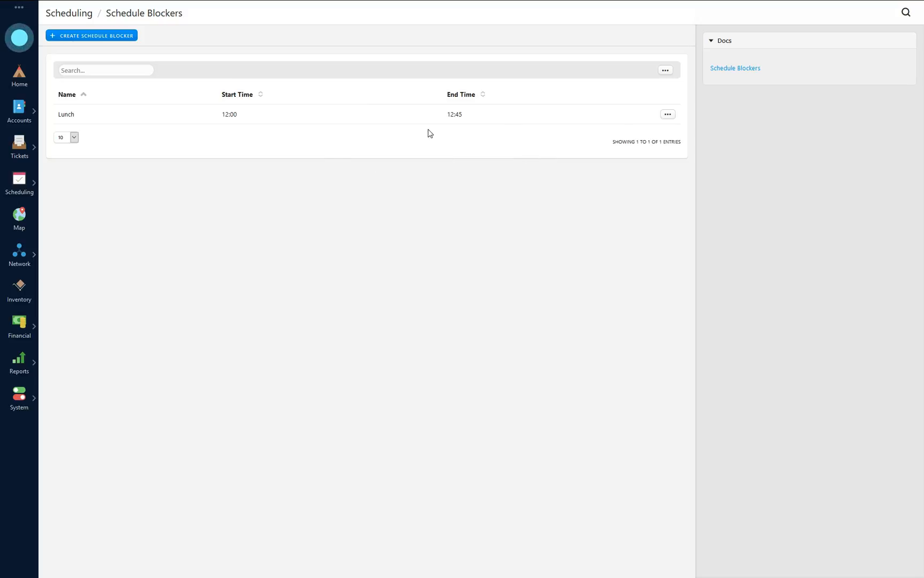
left_click(667, 114)
left_click(653, 123)
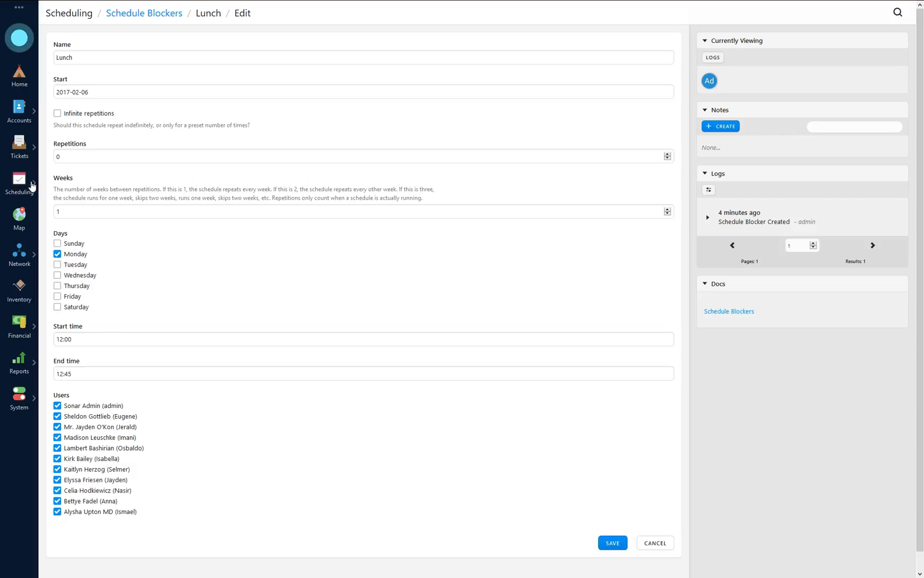
left_click(32, 185)
Step: On the Scheduling Interface, drag one technician's Lunch blocker earlier to about 11:31–12:16
left_click(132, 38)
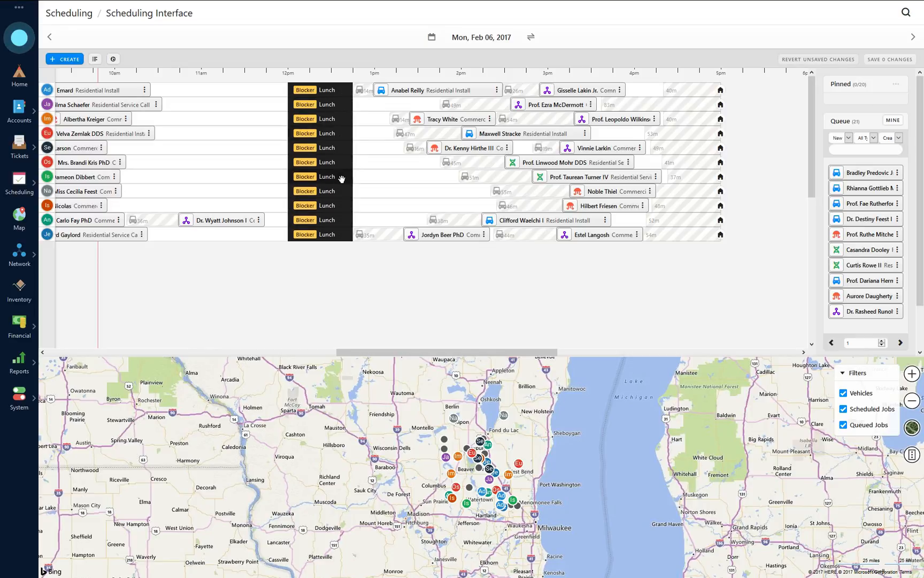
left_click_drag(341, 178, 311, 181)
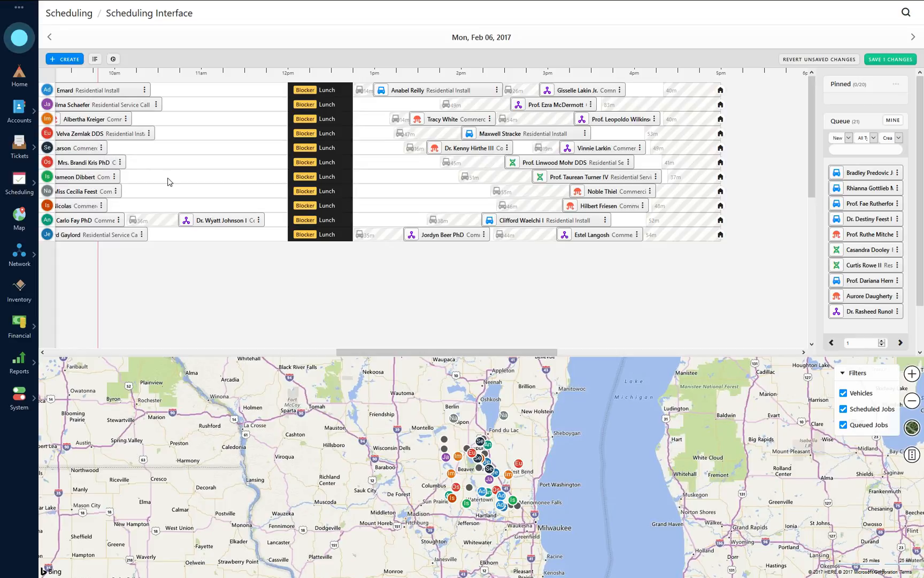
Step: Move the seventh row's Lunch to about 11:31 and its following job to about 1:14pm
mouse_move(52, 181)
left_click_drag(328, 181, 285, 179)
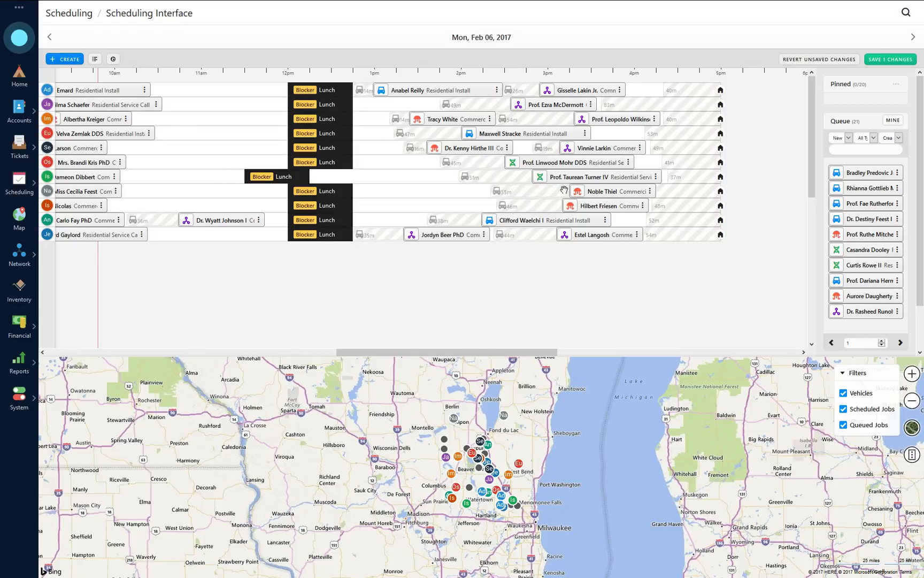
left_click_drag(599, 177, 461, 182)
left_click_drag(455, 182, 455, 182)
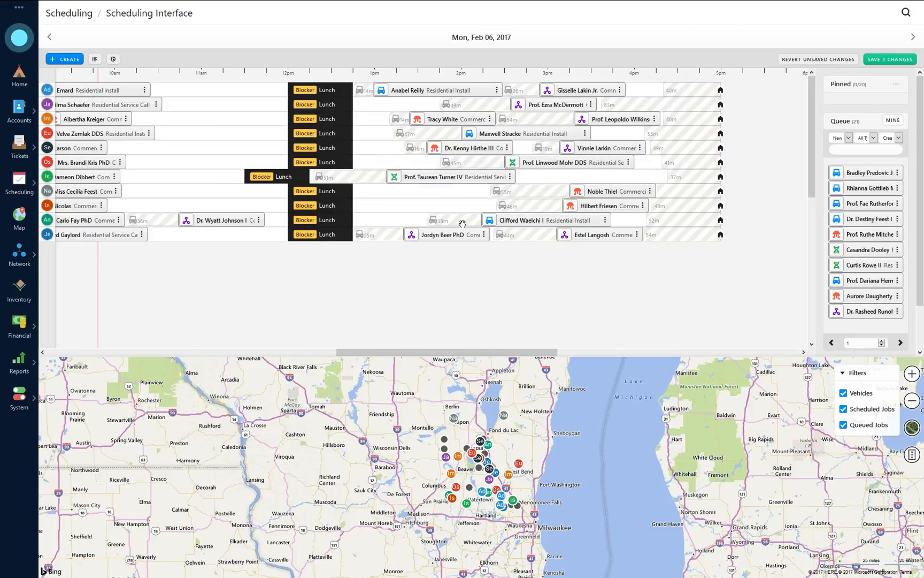
Step: Push the sixth and fifth rows' Lunches later, reschedule a morning job to 10:12, and shuffle an afternoon job
left_click_drag(332, 165, 415, 163)
mouse_move(48, 170)
left_click_drag(107, 163, 332, 169)
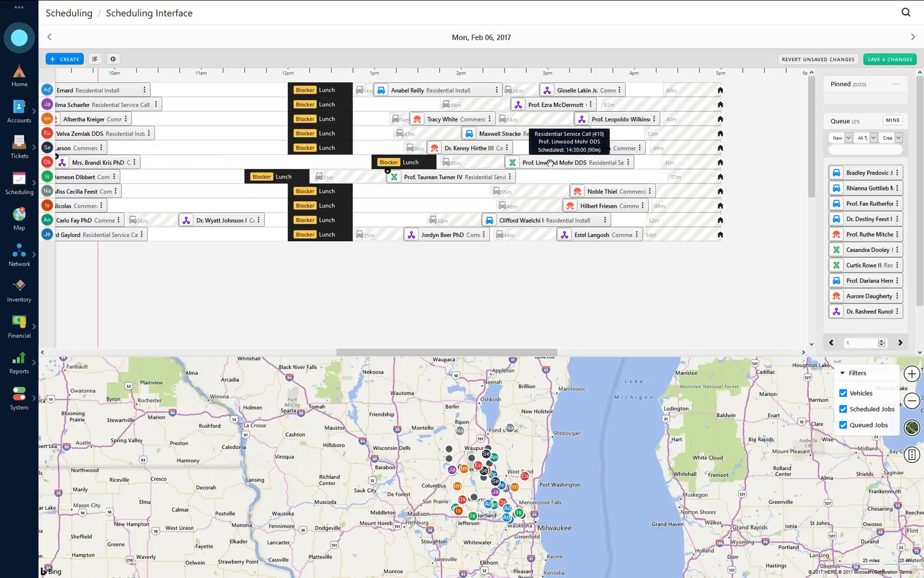
left_click_drag(551, 164, 569, 182)
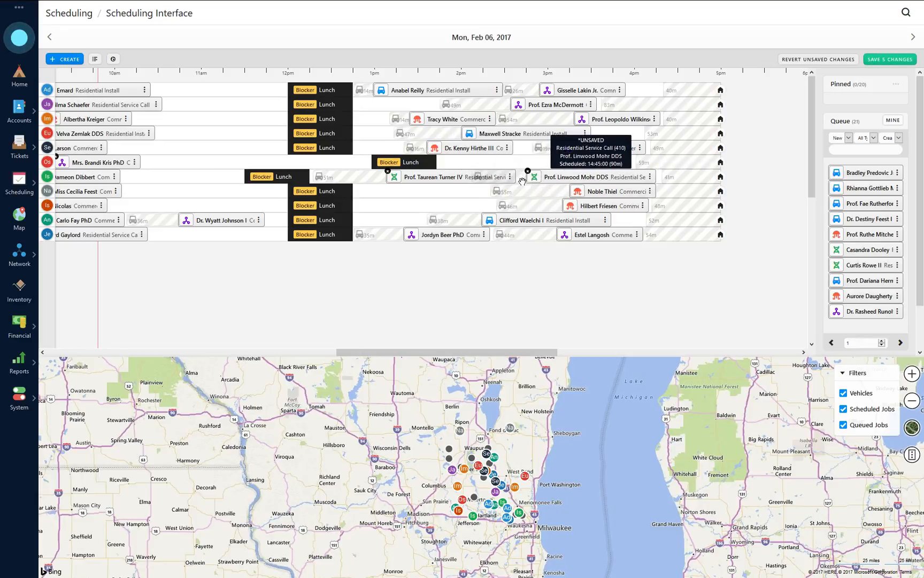
left_click_drag(537, 187, 507, 162)
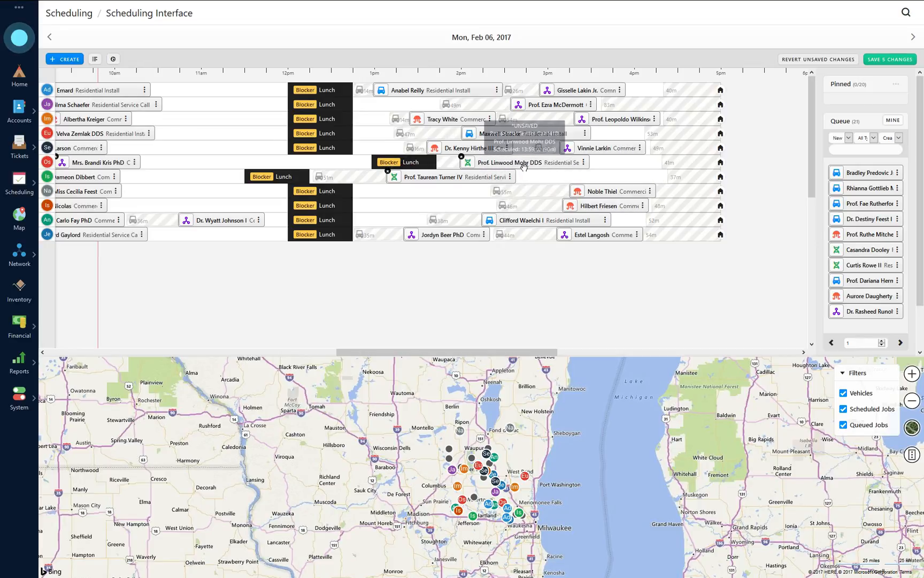
left_click_drag(321, 148, 414, 147)
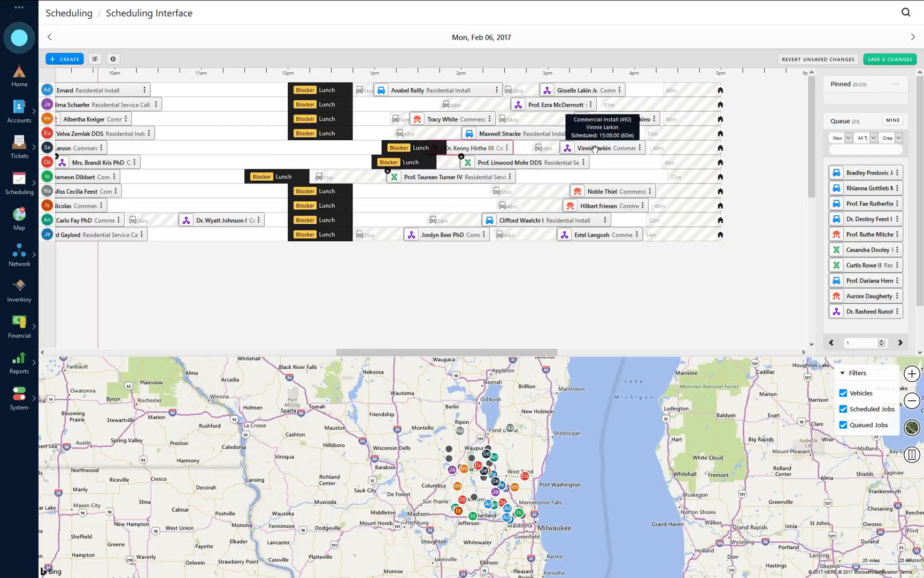
Step: Return the fifth, sixth and seventh rows' Lunches near noon and push a seventh-row job to 14:37
left_click_drag(420, 147, 327, 149)
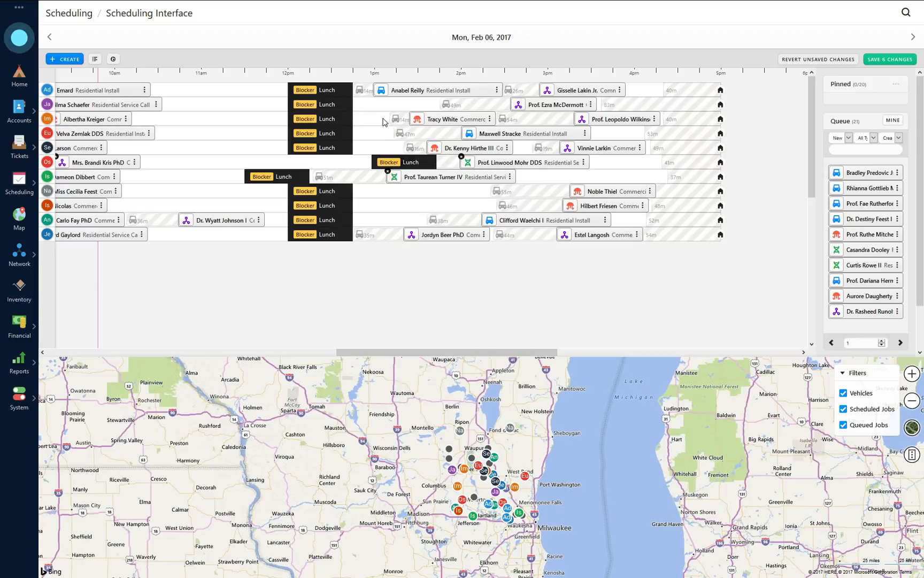
left_click_drag(413, 160, 334, 160)
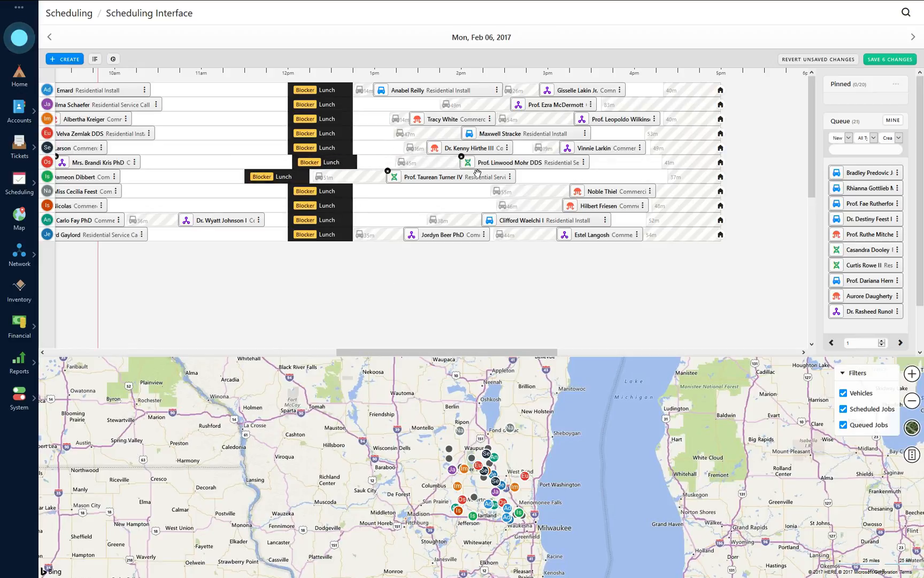
left_click_drag(476, 174, 600, 185)
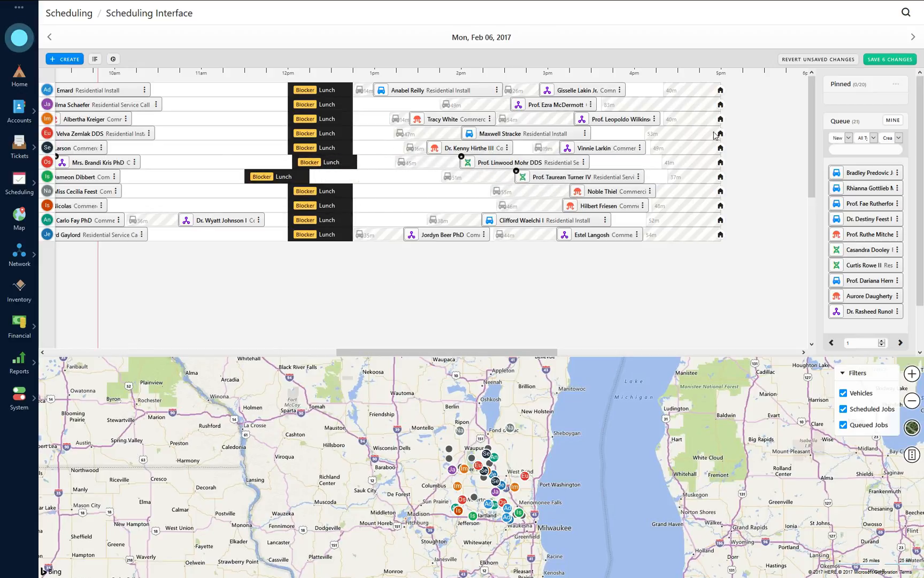
left_click_drag(295, 177, 326, 177)
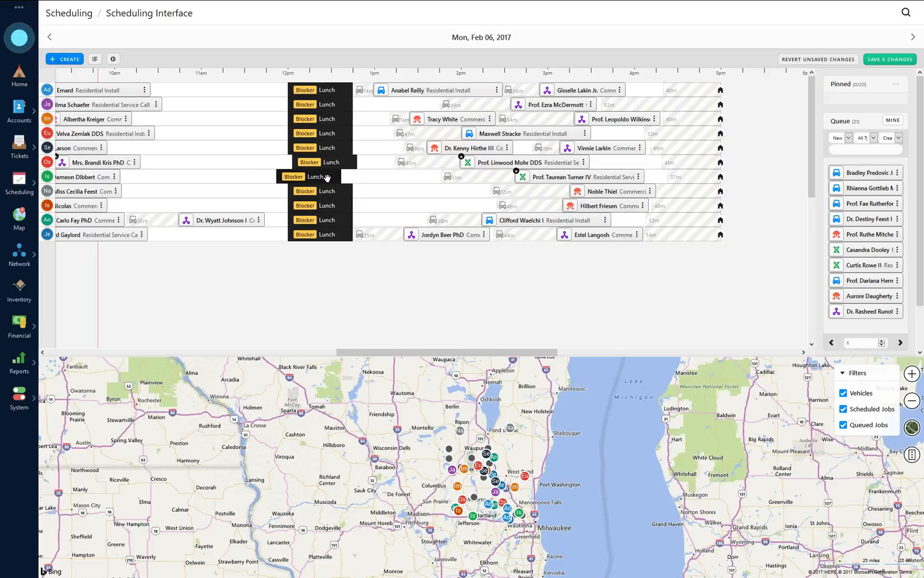